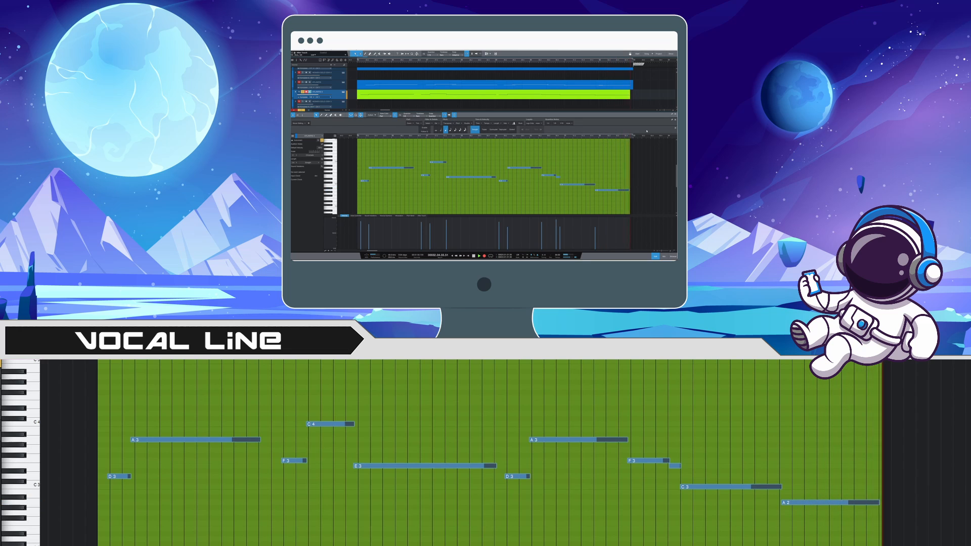
- Play back the ATLANTIS 3 vocal line from bar 25 and audition it with the Blackhole reverb
{"action": "key", "text": "space"}
{"action": "left_click_drag", "start_coordinate": [97, 394], "coordinate": [788, 542]}
{"action": "left_click_drag", "start_coordinate": [802, 503], "coordinate": [813, 504]}
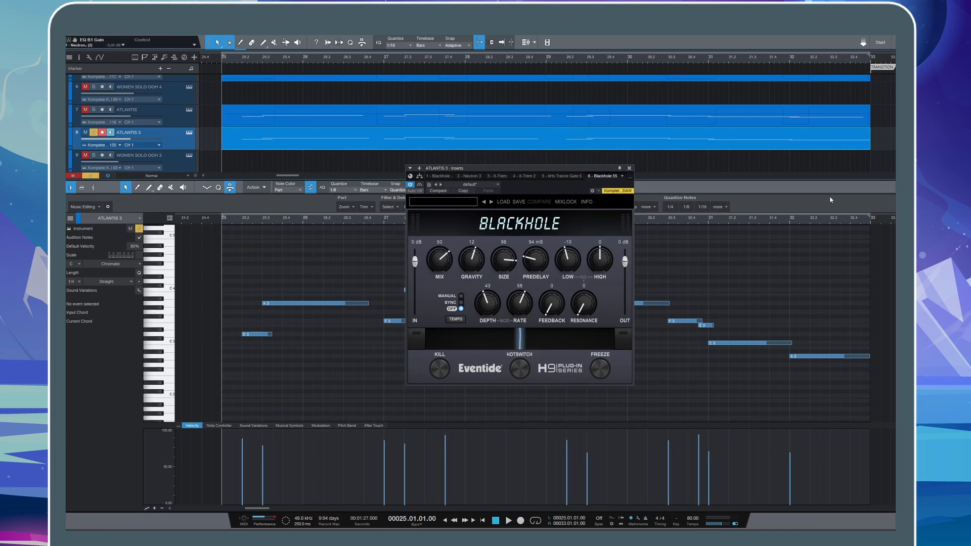
{"action": "key", "text": "space"}
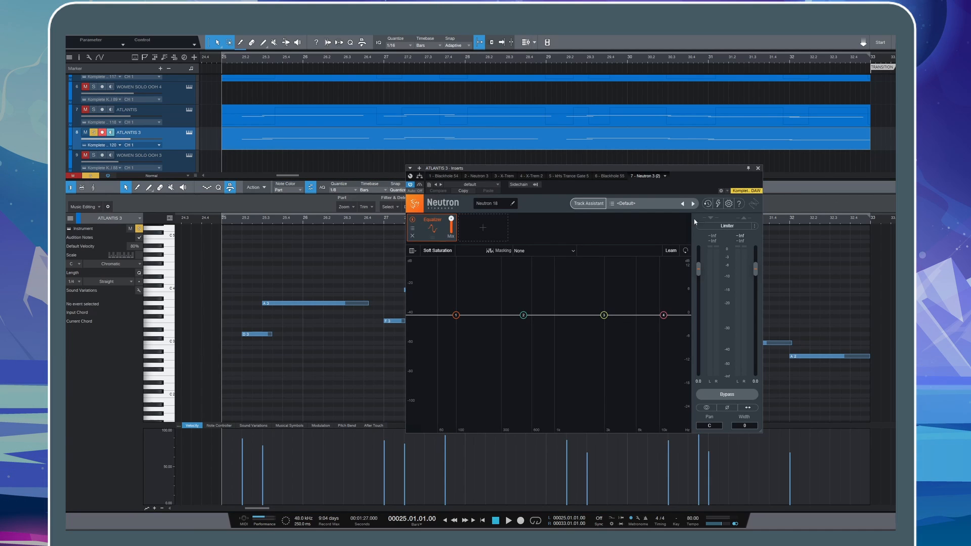
- Load the Cheap Mic preset from the Vocals category into Neutron on the ATLANTIS 3 track
{"action": "left_click", "coordinate": [627, 203]}
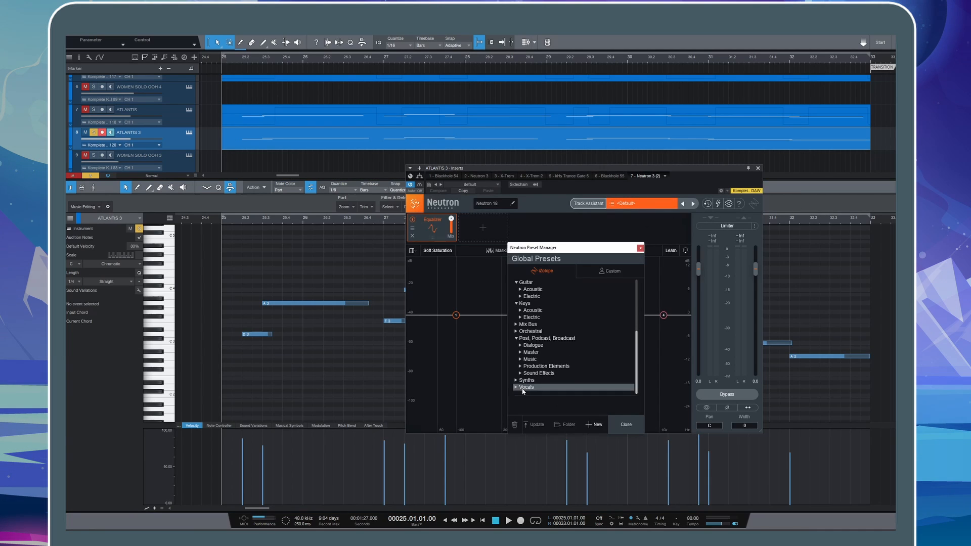
{"action": "left_click", "coordinate": [524, 387]}
{"action": "left_click", "coordinate": [526, 324]}
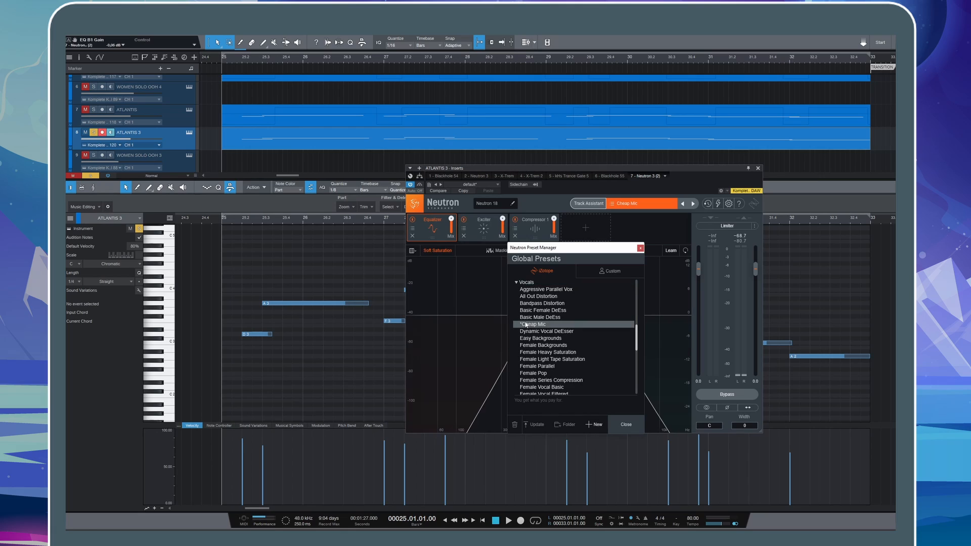
{"action": "left_click", "coordinate": [640, 248]}
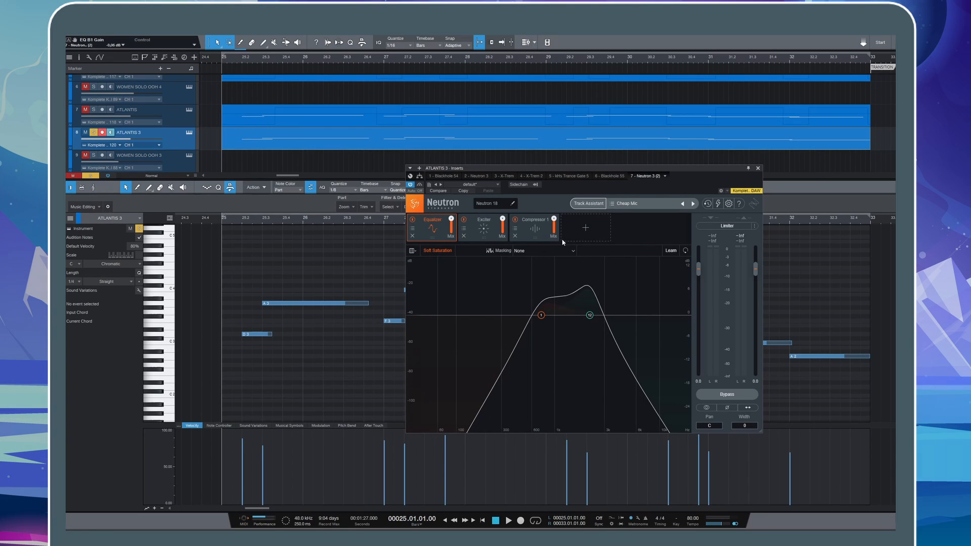
- Examine the Cheap Mic preset's compressor, exciter and equalizer modules while playing back the vocal line
{"action": "left_click", "coordinate": [534, 230]}
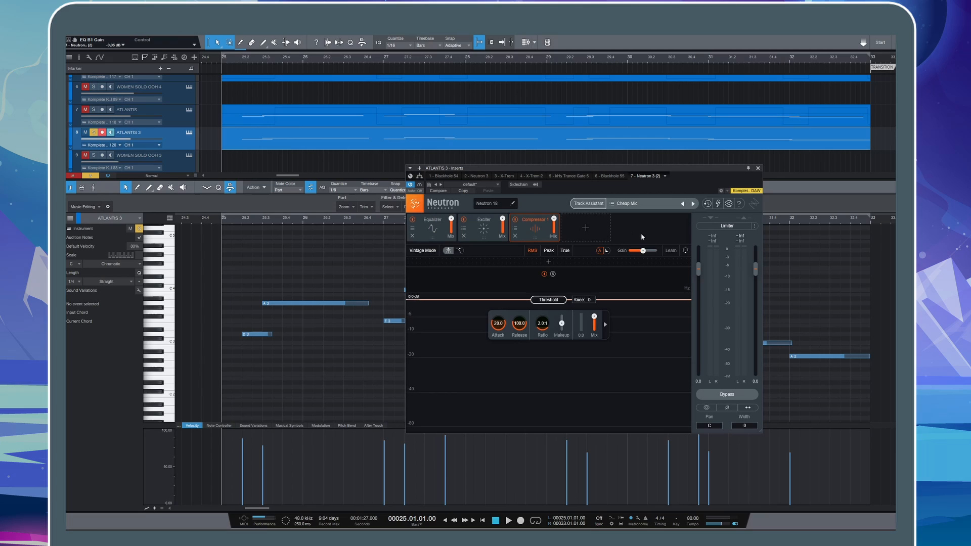
{"action": "left_click", "coordinate": [481, 231]}
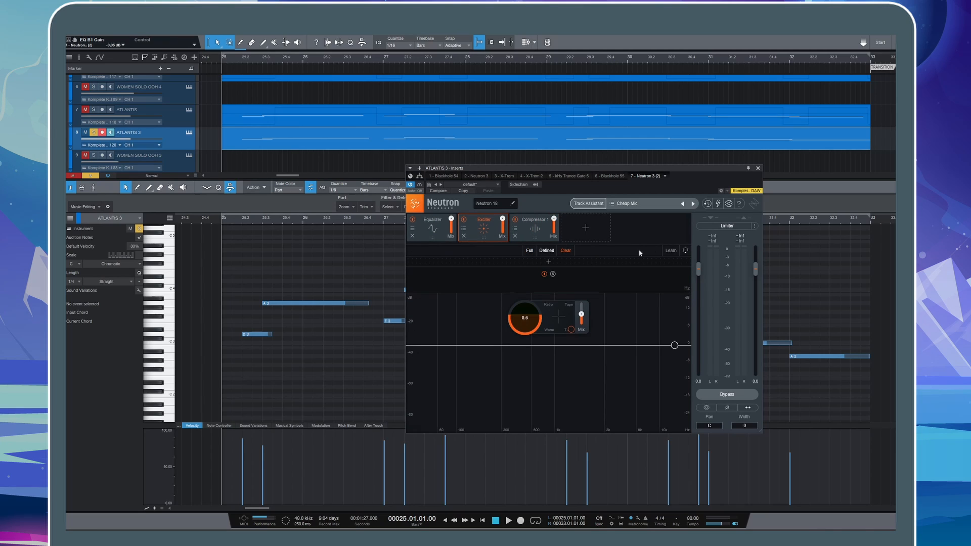
{"action": "left_click", "coordinate": [430, 227]}
{"action": "key", "text": "space"}
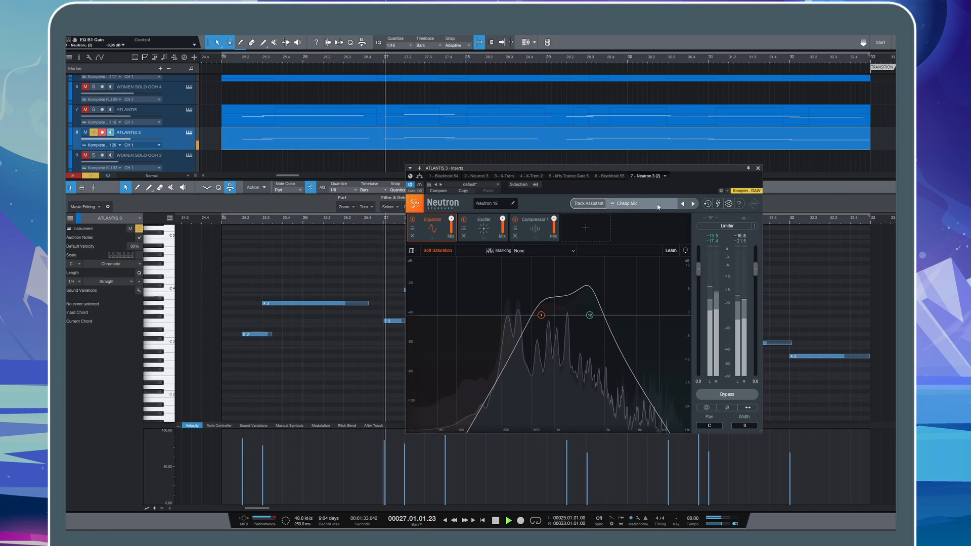
{"action": "left_click", "coordinate": [484, 230]}
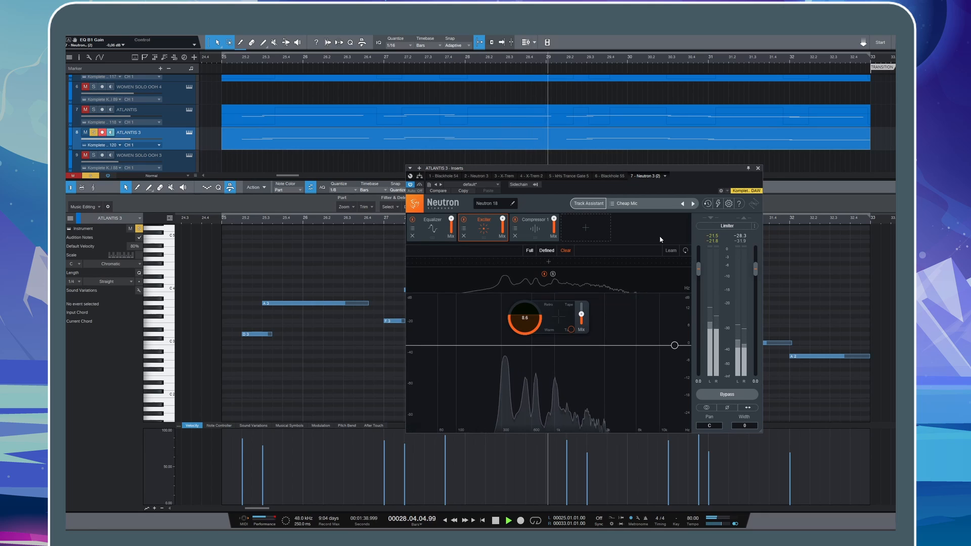
{"action": "key", "text": "space"}
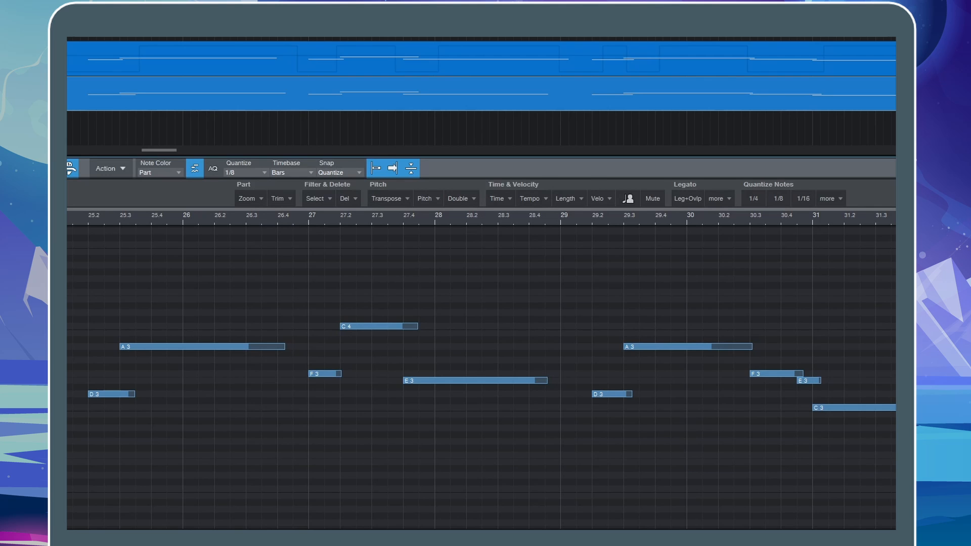
- Set X-Trem 3 on ATLANTIS 3 to a square wave with 100% depth and 1/16 LFO speed, and fine-tune the depth
{"action": "key", "text": "F11"}
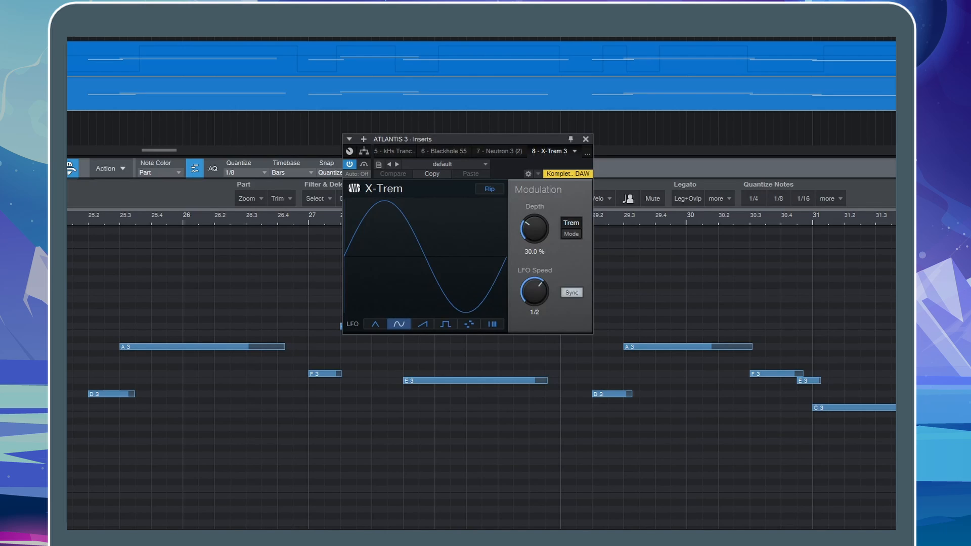
{"action": "left_click", "coordinate": [446, 326]}
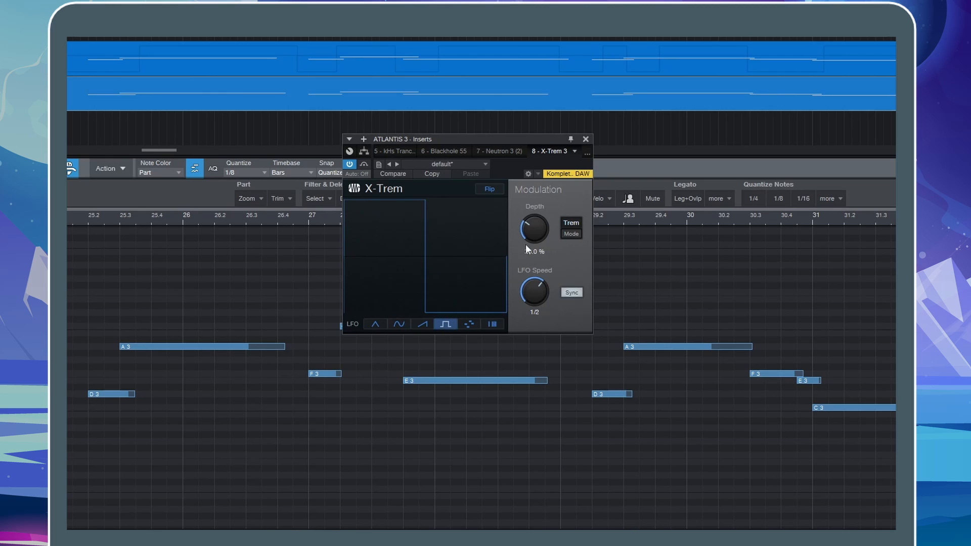
{"action": "left_click_drag", "start_coordinate": [526, 244], "coordinate": [565, 183]}
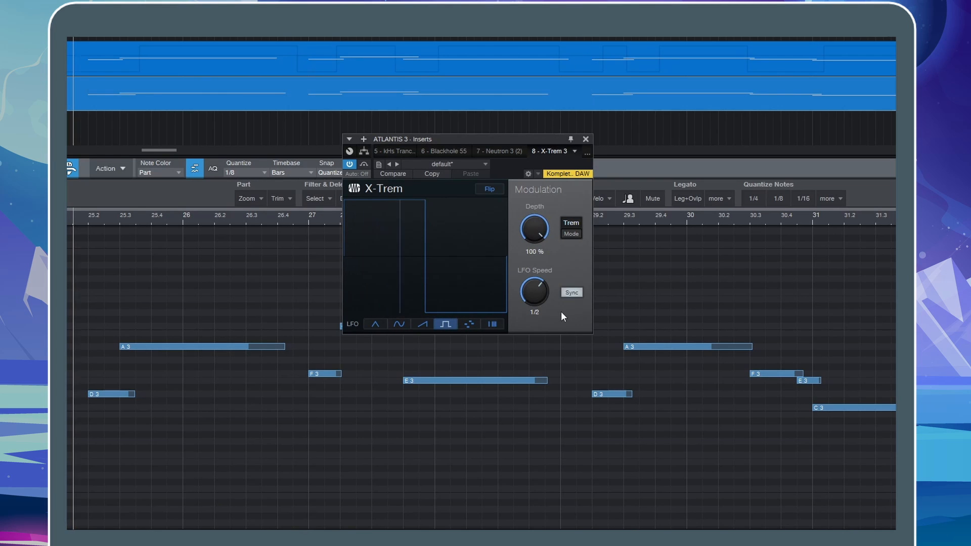
{"action": "mouse_move", "coordinate": [529, 296]}
{"action": "left_mouse_down"}
{"action": "mouse_move", "coordinate": [530, 320]}
{"action": "mouse_move", "coordinate": [535, 294]}
{"action": "left_mouse_up"}
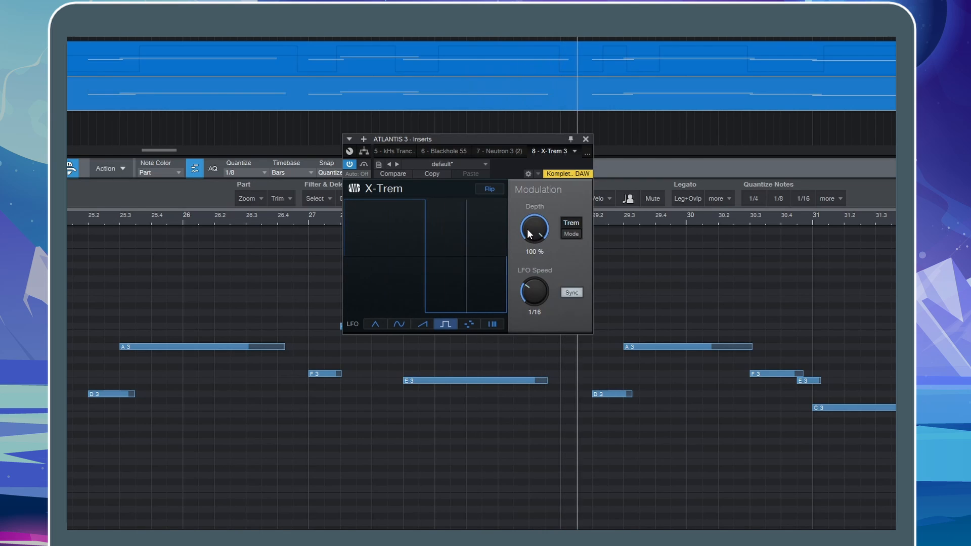
{"action": "mouse_move", "coordinate": [527, 228]}
{"action": "left_mouse_down"}
{"action": "mouse_move", "coordinate": [532, 300]}
{"action": "mouse_move", "coordinate": [534, 231]}
{"action": "left_mouse_up"}
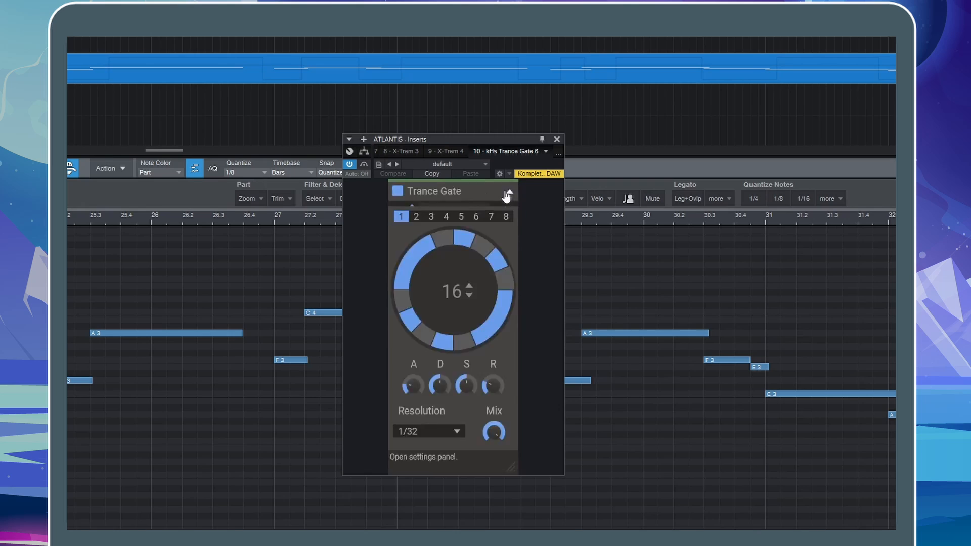
- Browse the Trance Gate presets on the ATLANTIS track and load Minimal
{"action": "left_click", "coordinate": [506, 194]}
{"action": "left_click", "coordinate": [413, 209]}
{"action": "left_click", "coordinate": [413, 209]}
{"action": "left_click", "coordinate": [412, 210]}
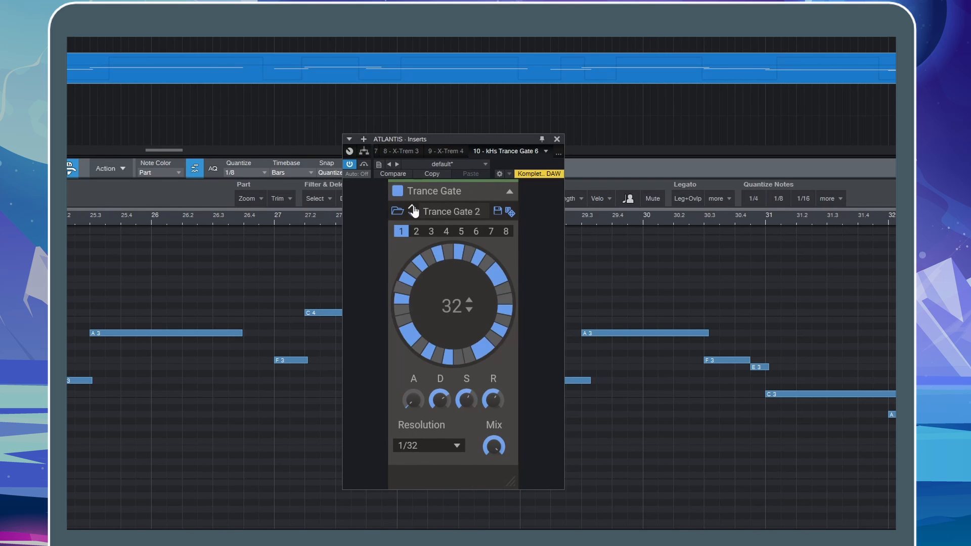
{"action": "left_click", "coordinate": [412, 209]}
{"action": "left_click", "coordinate": [413, 210]}
{"action": "left_click", "coordinate": [413, 209]}
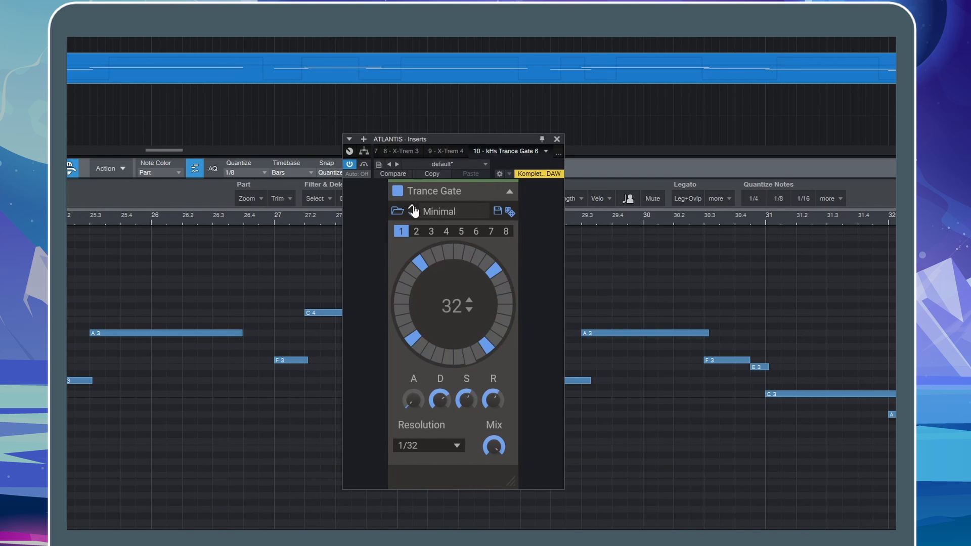
- Switch Trance Gate to pattern 8 and activate additional gate steps around the 32-step ring
{"action": "left_click", "coordinate": [505, 231]}
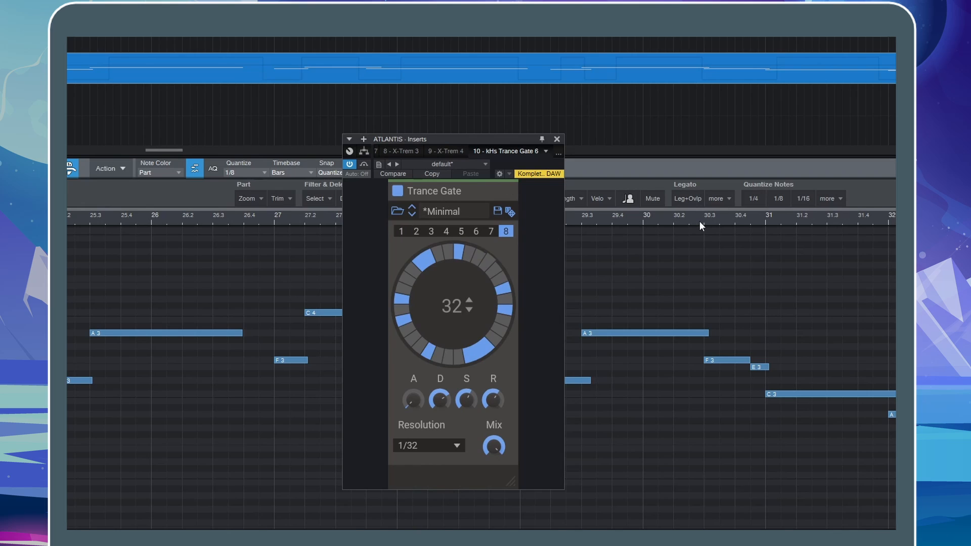
{"action": "left_click", "coordinate": [478, 258]}
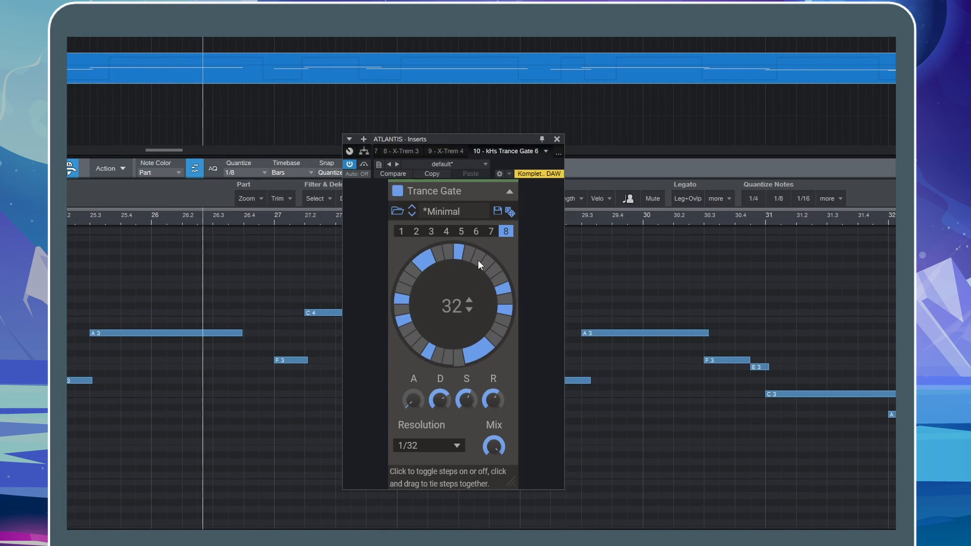
{"action": "left_click", "coordinate": [493, 271]}
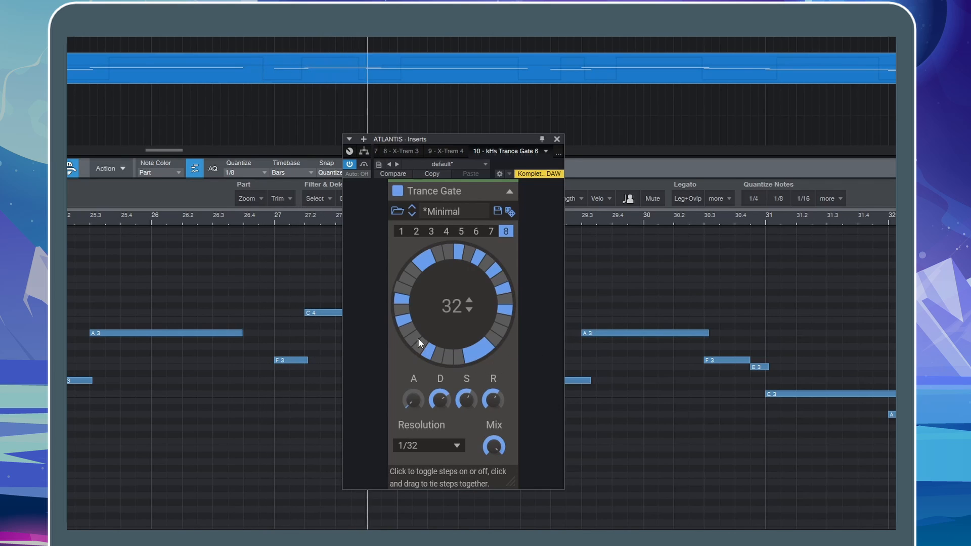
{"action": "left_click", "coordinate": [405, 287]}
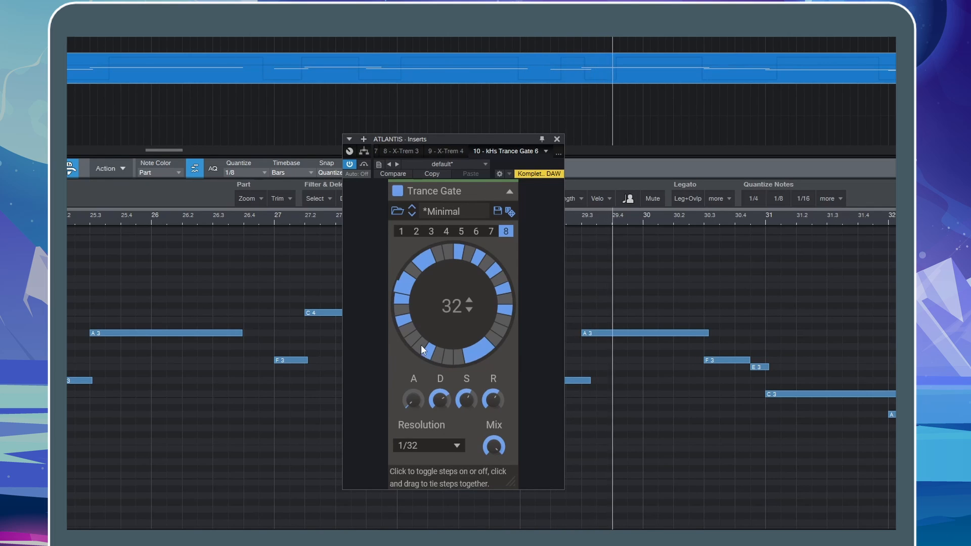
{"action": "left_click_drag", "start_coordinate": [411, 336], "coordinate": [404, 330]}
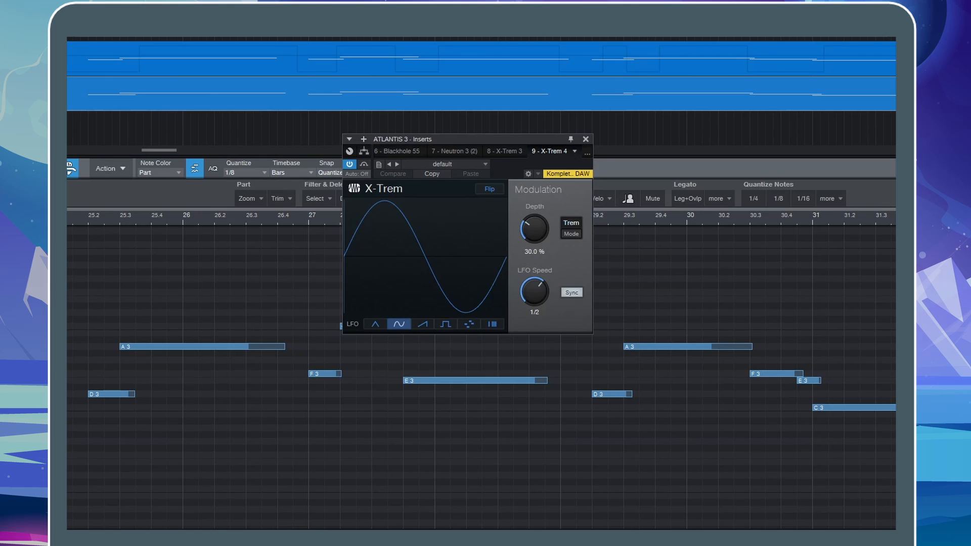
- Set X-Trem 4 on ATLANTIS 3 to Pan mode with a triangle wave and 100% depth, and adjust the LFO speed
{"action": "left_click", "coordinate": [569, 235]}
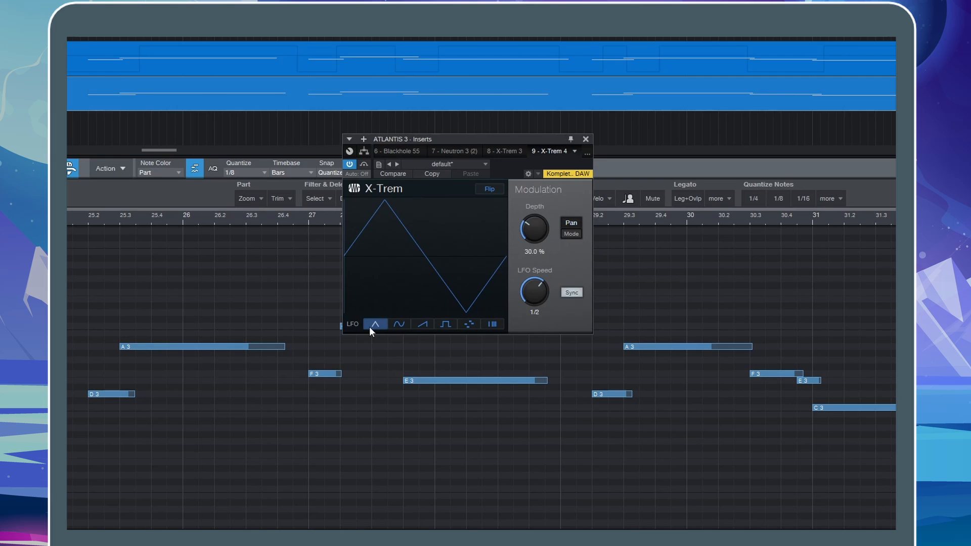
{"action": "left_click_drag", "start_coordinate": [533, 228], "coordinate": [584, 44]}
{"action": "key", "text": "space"}
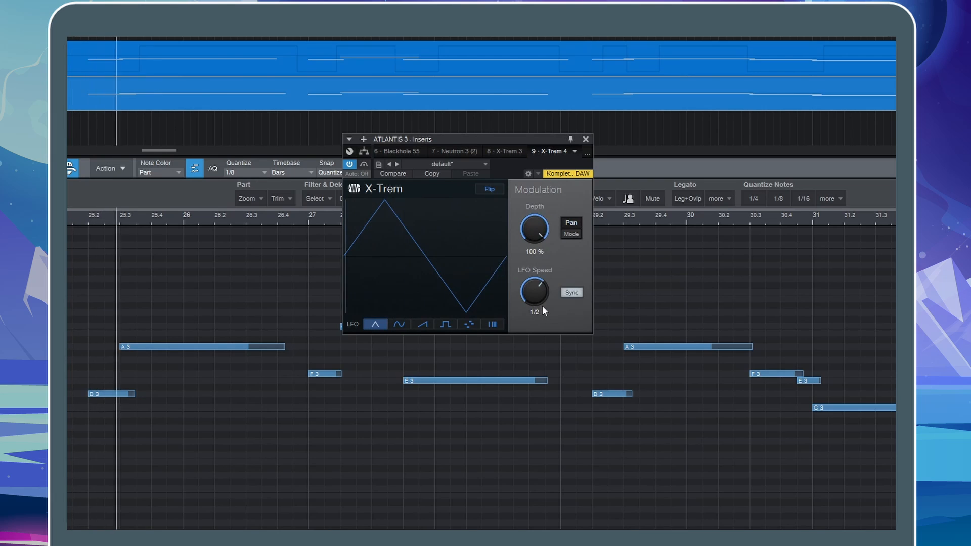
{"action": "left_click_drag", "start_coordinate": [526, 298], "coordinate": [534, 258]}
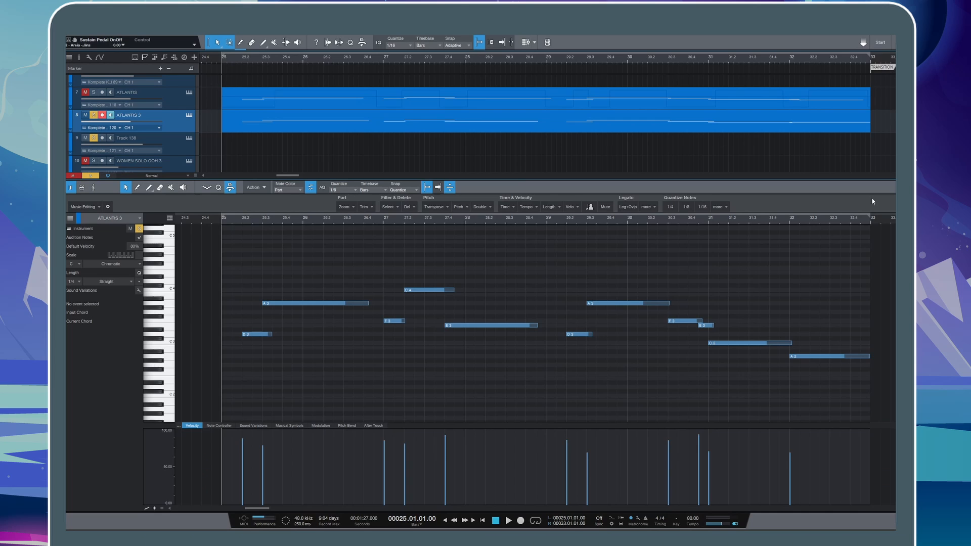
- Export the loop range as a 16-bit, 48 kHz Wave mixdown named "voice external engine"
{"action": "key", "text": "ctrl+e"}
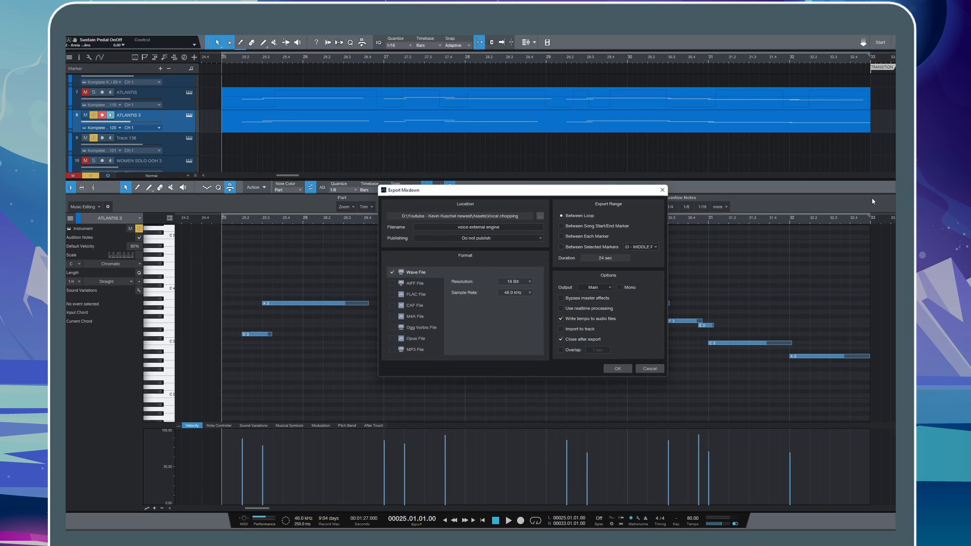
{"action": "key", "text": "Return"}
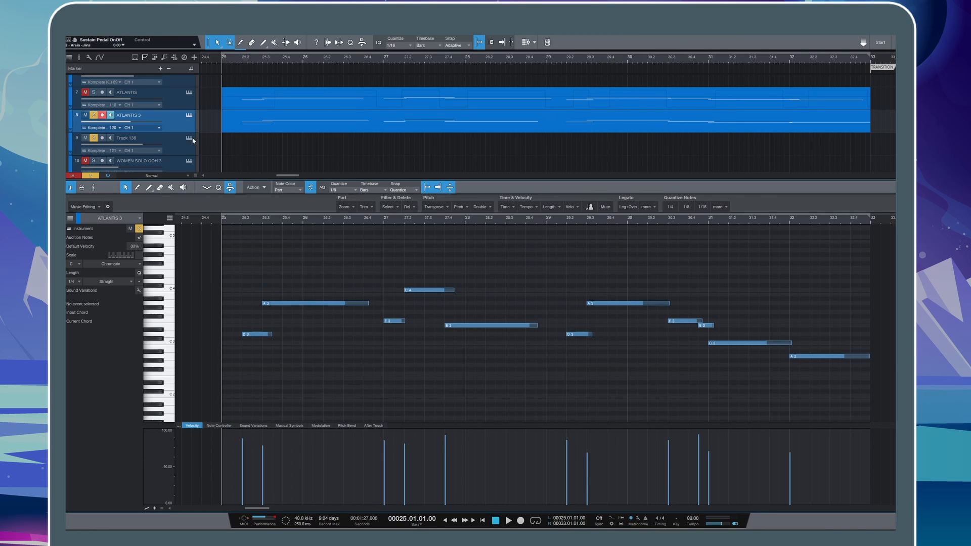
- Open Kontakt on the track below ATLANTIS 3 and load 05_ETHERA GOLD AUDIO IMPORT.nki
{"action": "left_click", "coordinate": [126, 137]}
{"action": "left_click", "coordinate": [189, 137]}
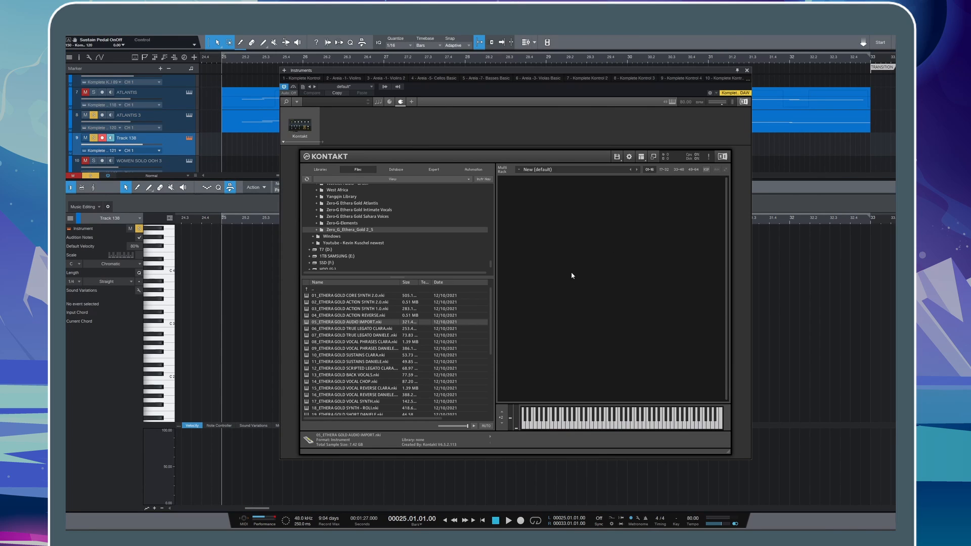
{"action": "double_click", "coordinate": [344, 323]}
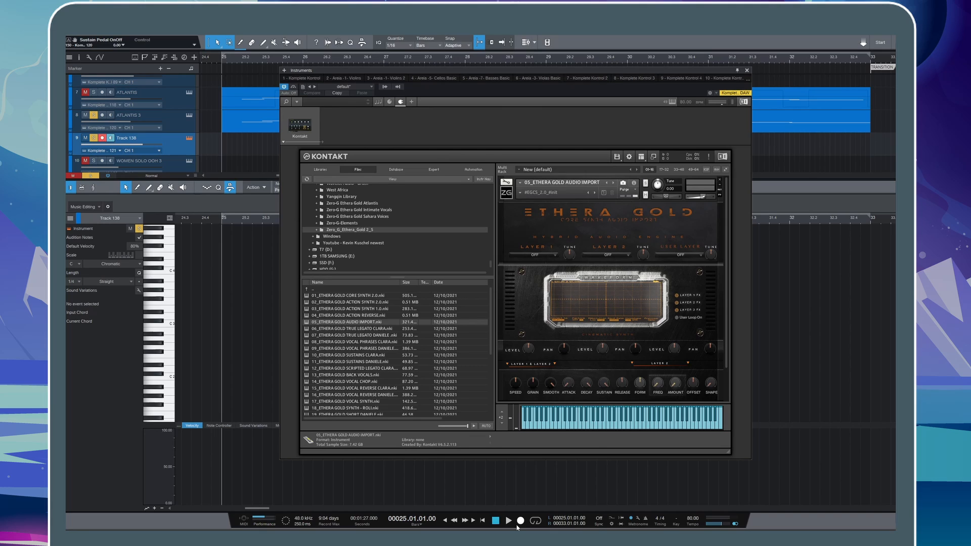
- Import the "voice external engine" audio file from the Vocal chopping folder into Ethera Gold's waveform display
{"action": "mouse_move", "coordinate": [516, 528]}
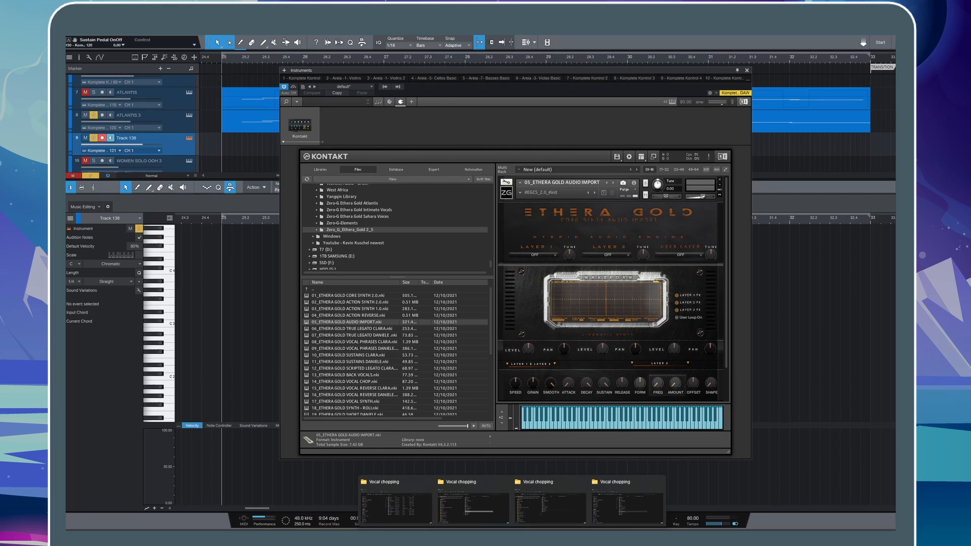
{"action": "left_click", "coordinate": [549, 501]}
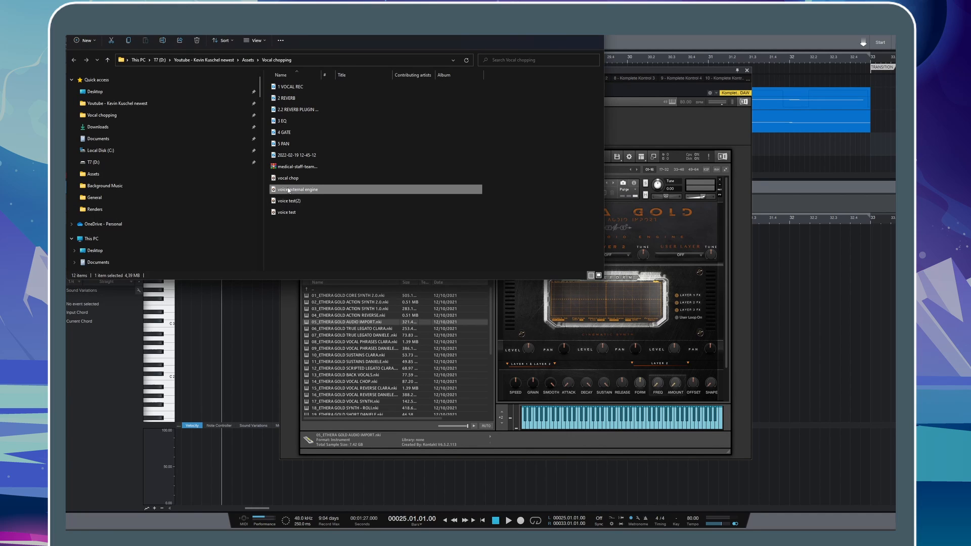
{"action": "left_click_drag", "start_coordinate": [289, 190], "coordinate": [604, 314]}
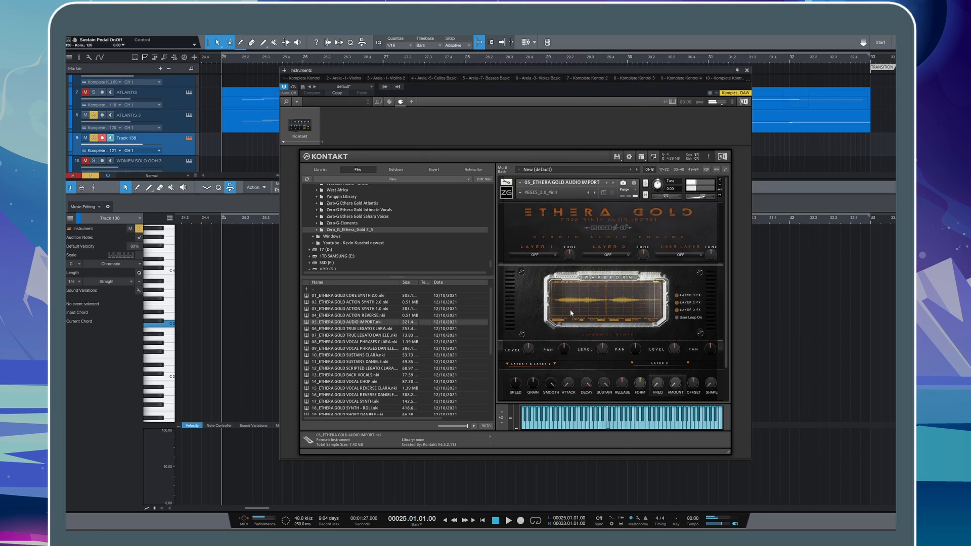
- Draw a varied level pattern across the 16 steps of Ethera Gold's step sequencer
{"action": "scroll", "coordinate": [555, 323], "scroll_direction": "down", "scroll_amount": 1}
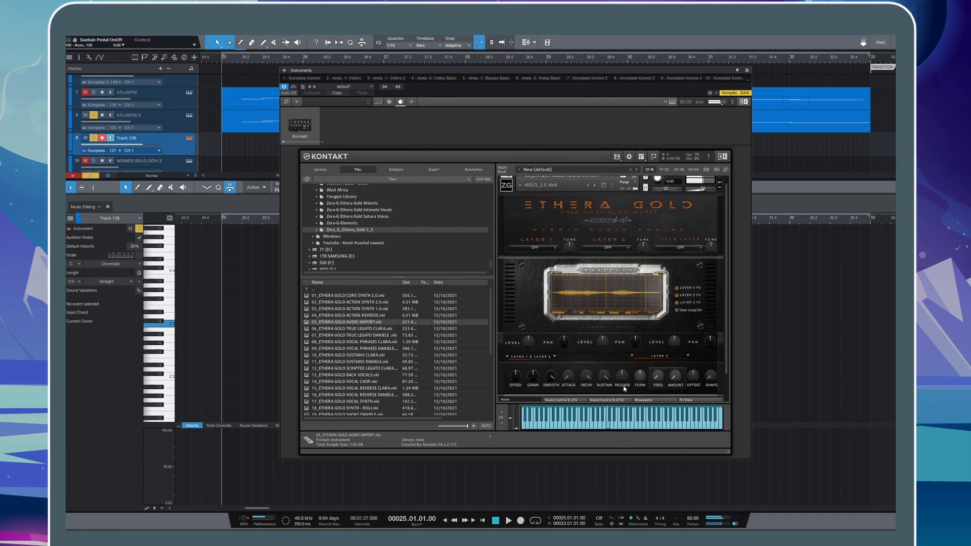
{"action": "left_click", "coordinate": [644, 400]}
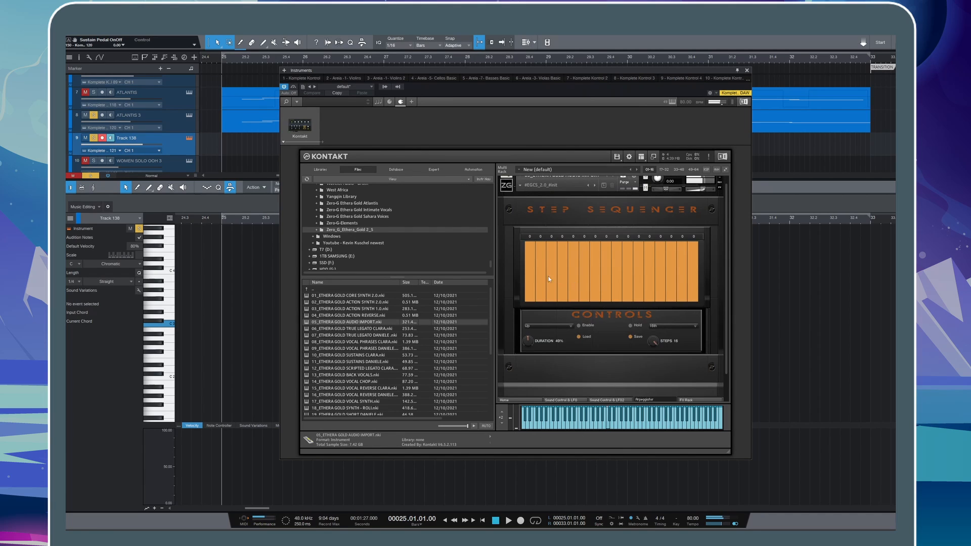
{"action": "left_click_drag", "start_coordinate": [527, 277], "coordinate": [702, 248]}
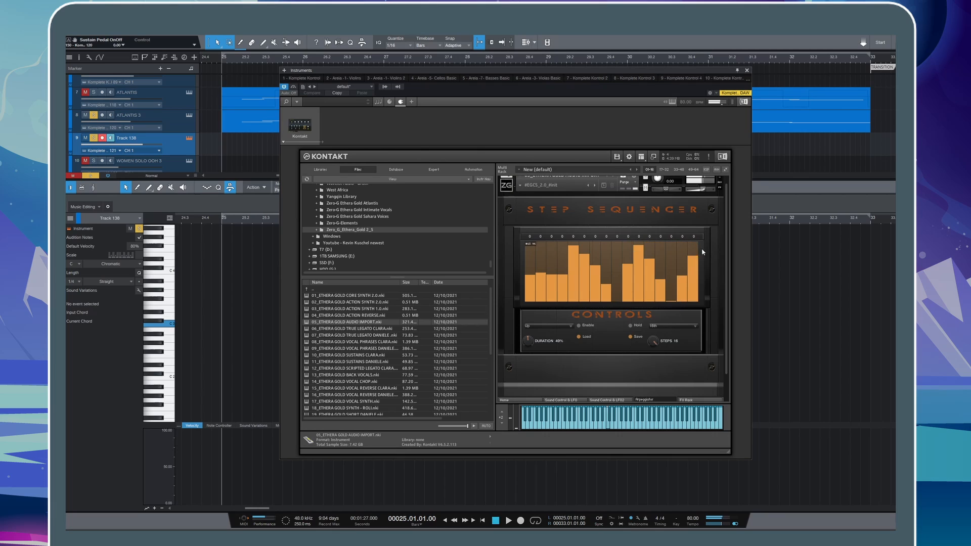
- Enable Ethera Gold's step sequencer and raise the band-pass filter's cutoff in the LFO Filters section
{"action": "left_click", "coordinate": [577, 325]}
{"action": "scroll", "coordinate": [617, 343], "scroll_direction": "down", "scroll_amount": 2}
{"action": "left_click", "coordinate": [607, 382]}
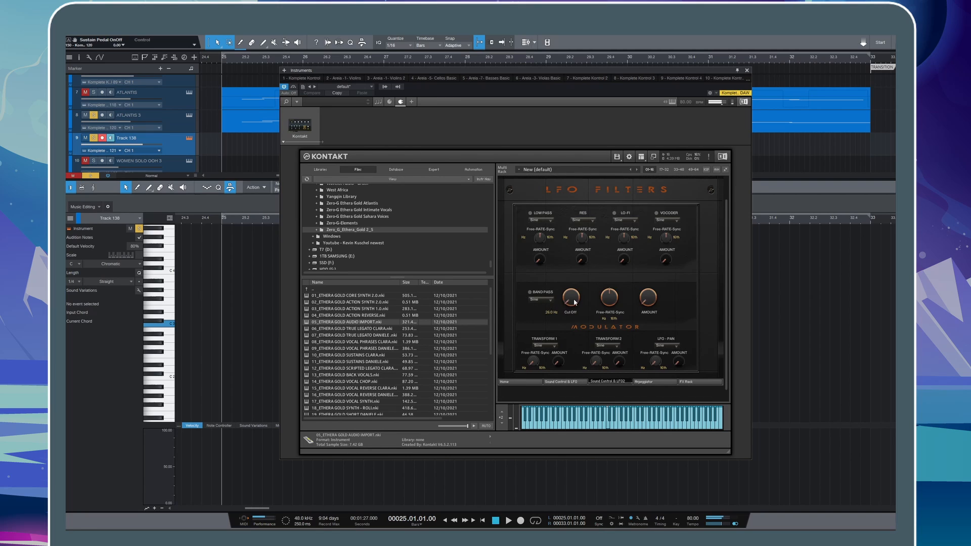
{"action": "left_click_drag", "start_coordinate": [574, 302], "coordinate": [575, 242]}
- Increase the Shape setting among Ethera Gold's main sound controls
{"action": "left_click", "coordinate": [517, 382]}
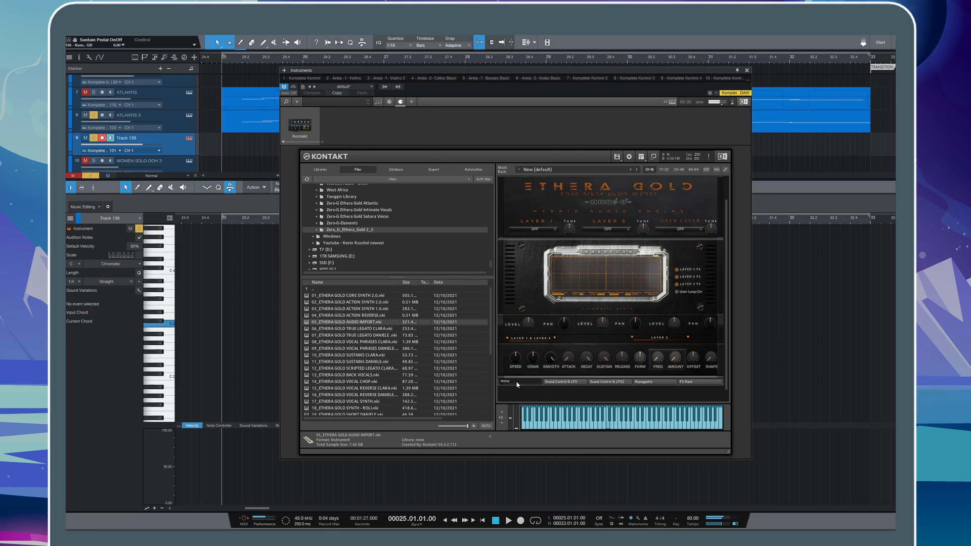
{"action": "left_click_drag", "start_coordinate": [707, 361], "coordinate": [708, 348]}
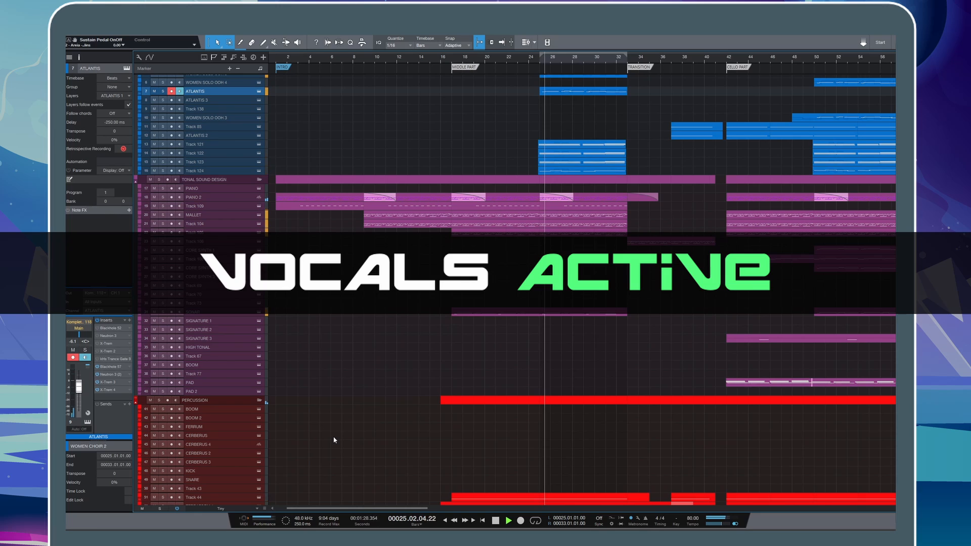
- Compare the mix with and without vocals by toggling mute on the VOCALS folder track during playback, and stop playback
{"action": "scroll", "coordinate": [334, 440], "scroll_direction": "up", "scroll_amount": 3}
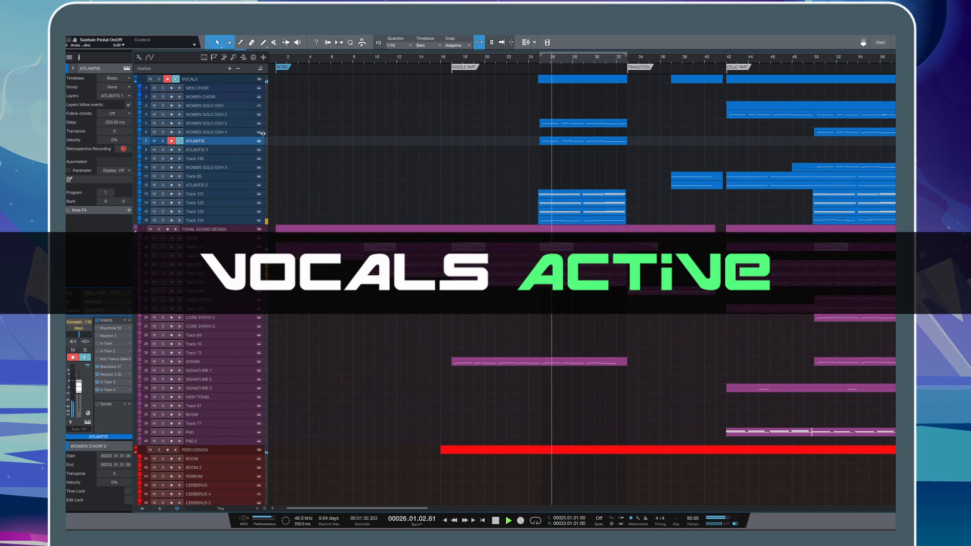
{"action": "left_click", "coordinate": [150, 79]}
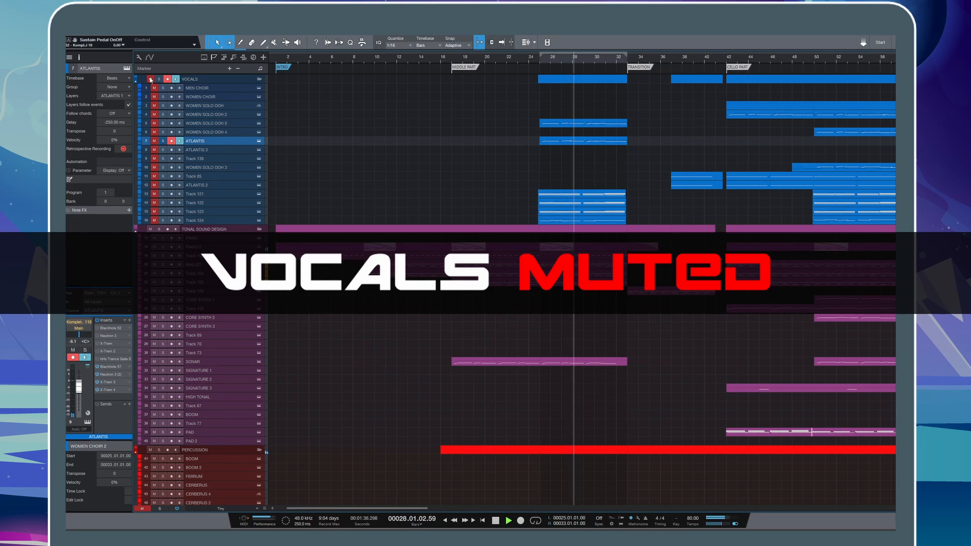
{"action": "left_click", "coordinate": [150, 79]}
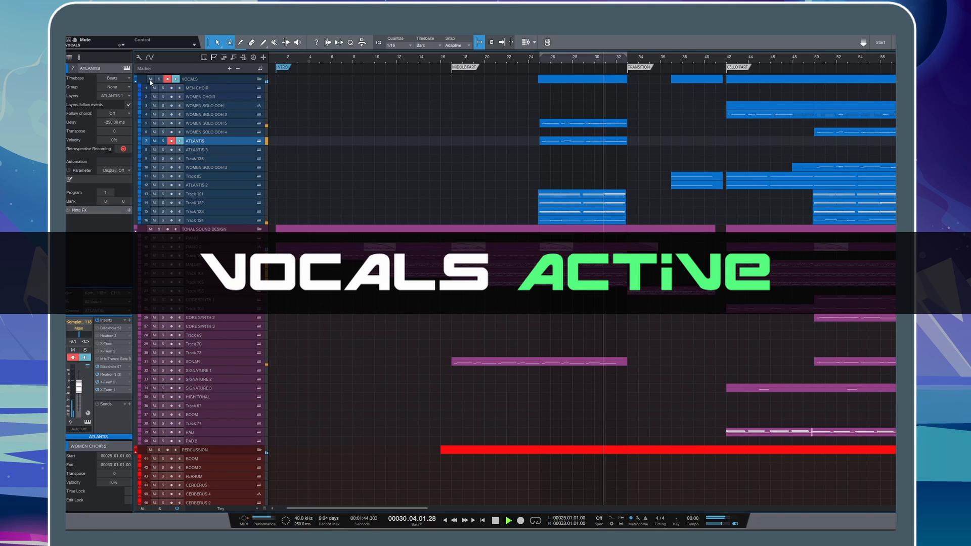
{"action": "left_click", "coordinate": [150, 80]}
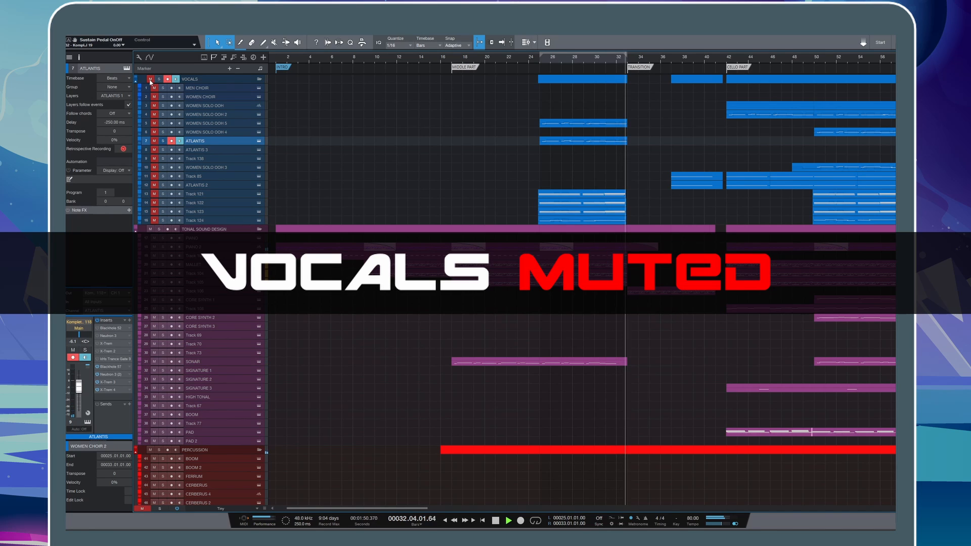
{"action": "key", "text": "space"}
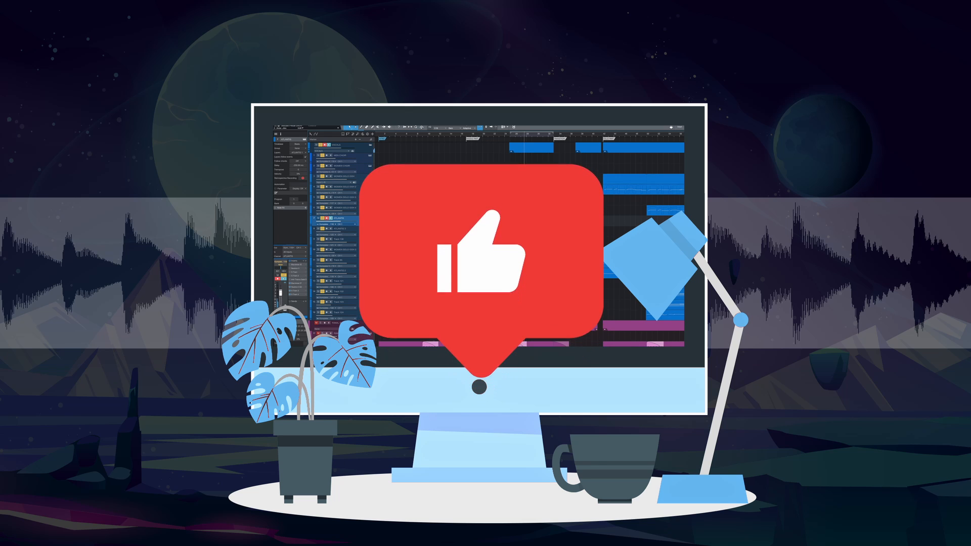